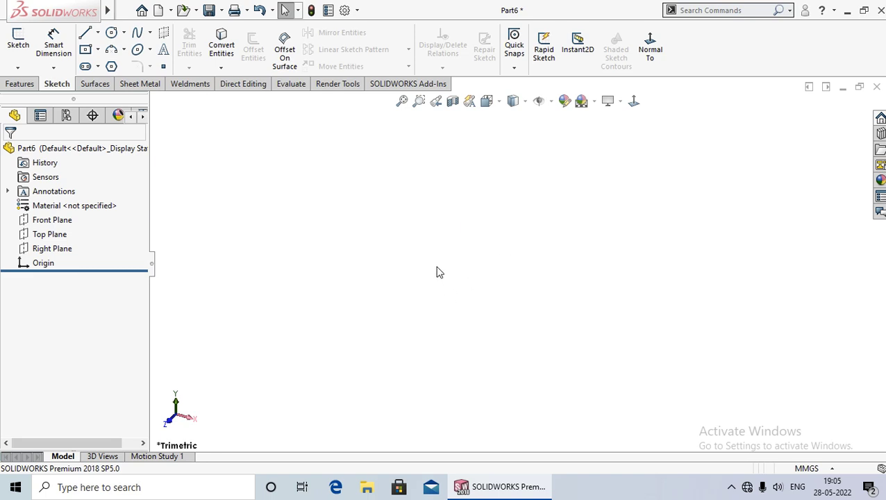
Step: Select Top Plane in the FeatureManager tree as the sketch plane
click(44, 234)
Step: Sketch on Top Plane a center rectangle anchored at the origin, then end the rectangle tool
click(56, 215)
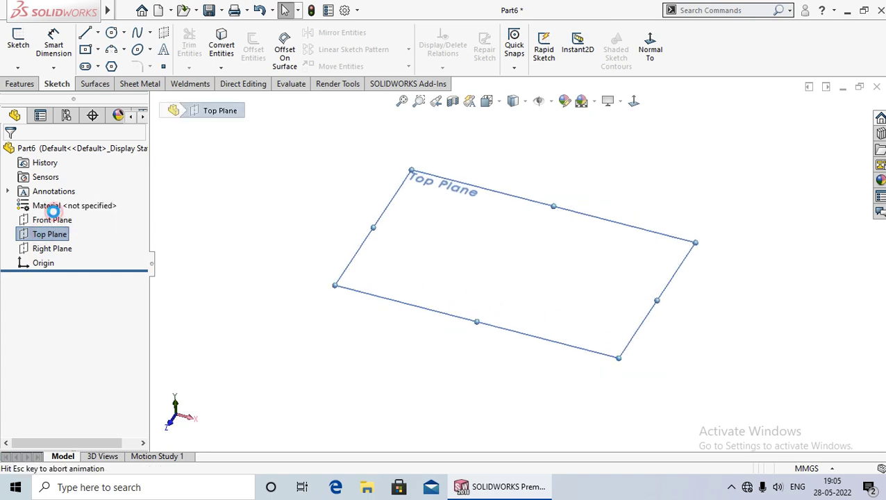
click(300, 279)
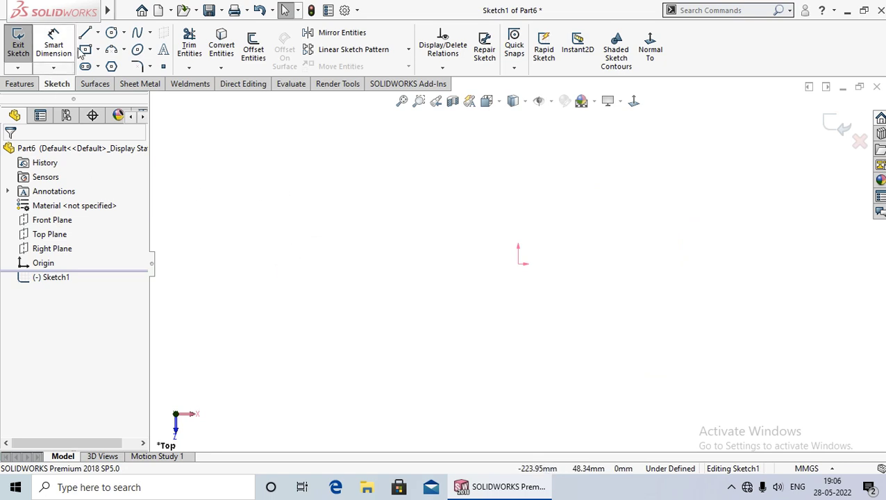
click(98, 50)
click(114, 81)
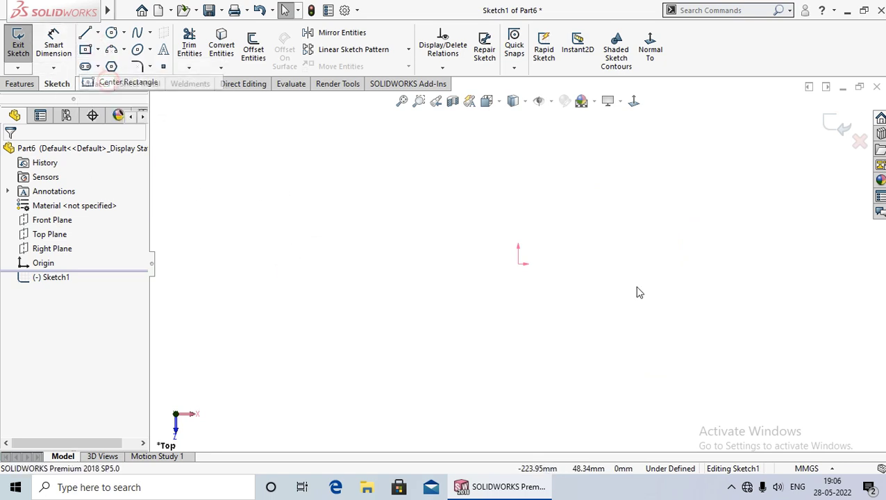
click(518, 264)
click(632, 172)
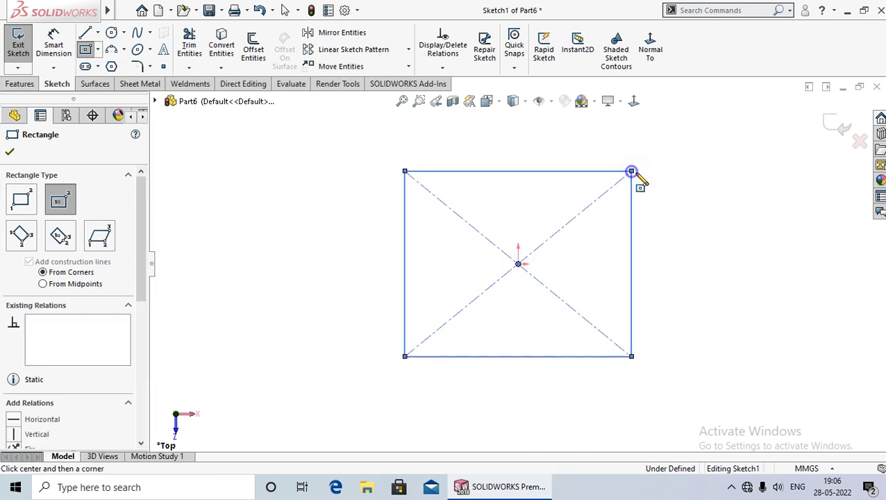
right_click(632, 172)
click(680, 186)
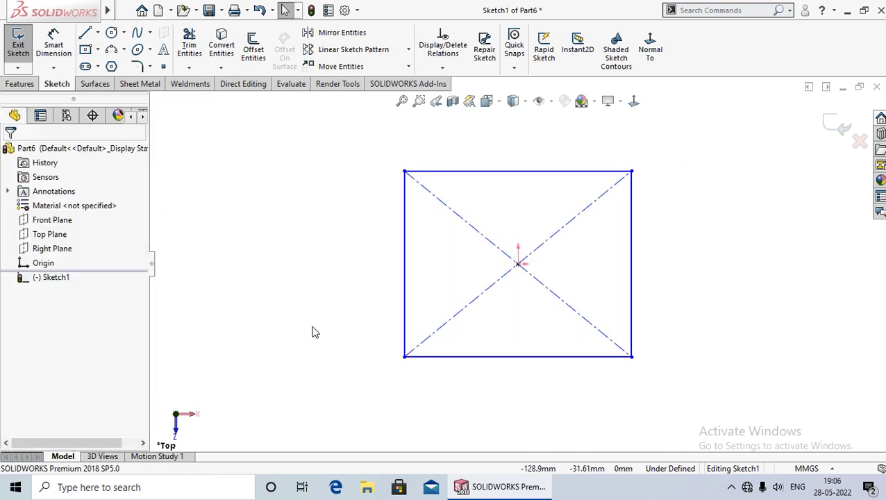
right_drag(311, 351, 319, 107)
Step: Dimension the rectangle's left and bottom edges at 100 mm each
click(405, 246)
click(319, 240)
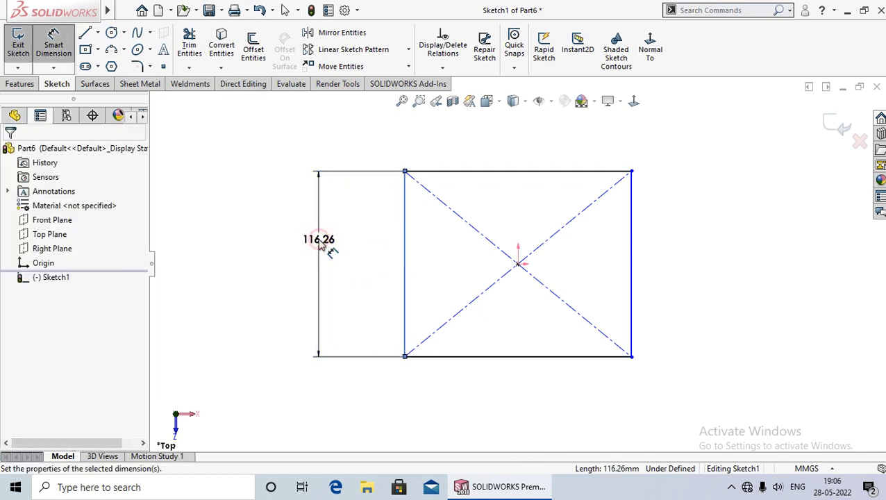
text(100)
key(Return)
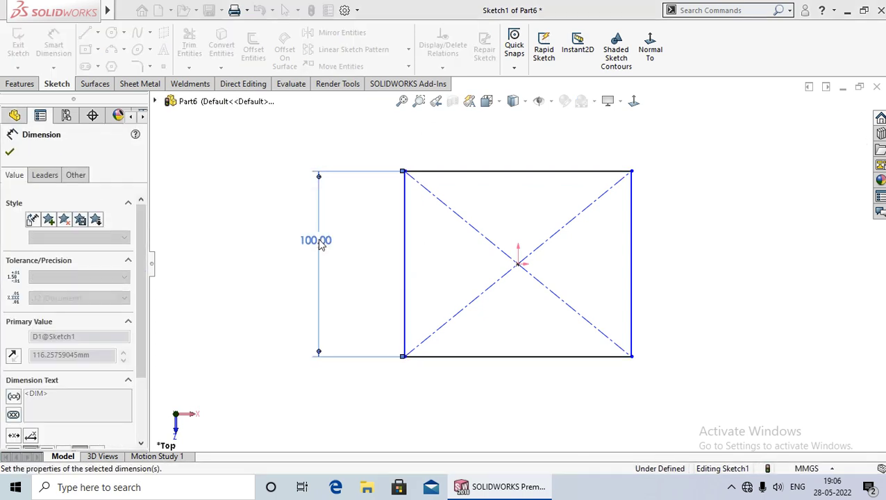
scroll(506, 296, up, 5)
scroll(511, 311, down, 1)
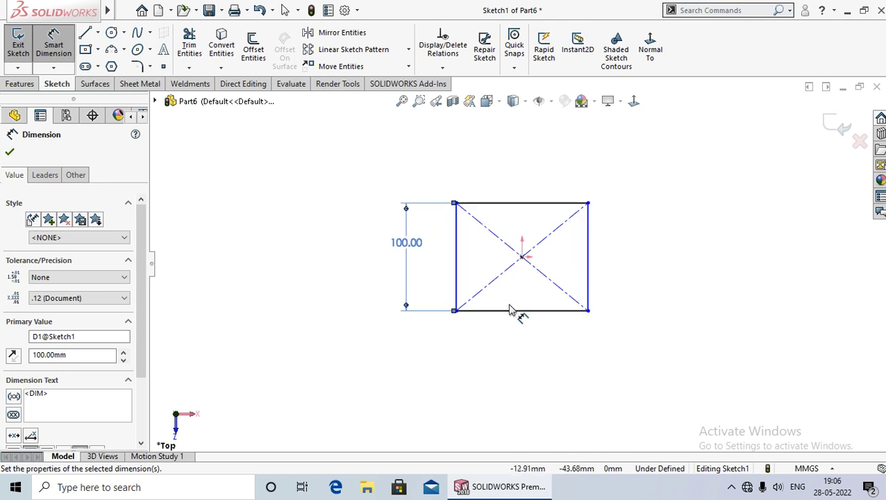
scroll(507, 323, down, 1)
click(511, 311)
click(512, 355)
text(1)
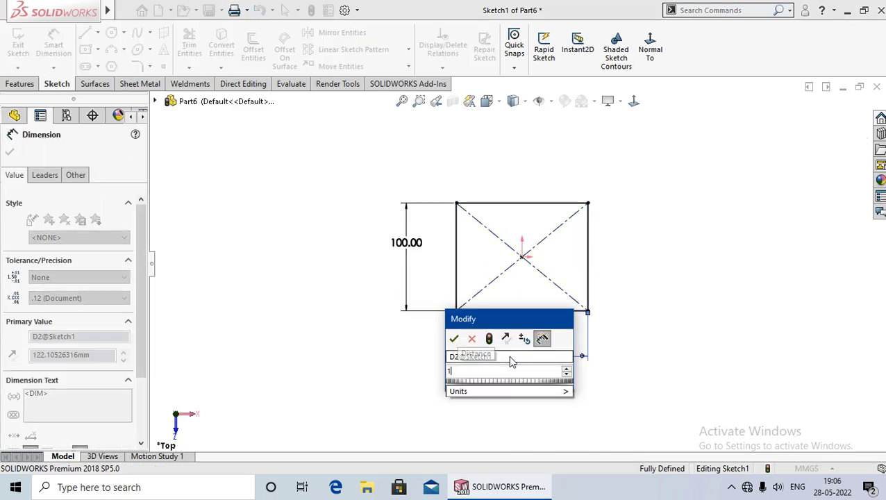
text(00)
key(Return)
scroll(577, 285, down, 2)
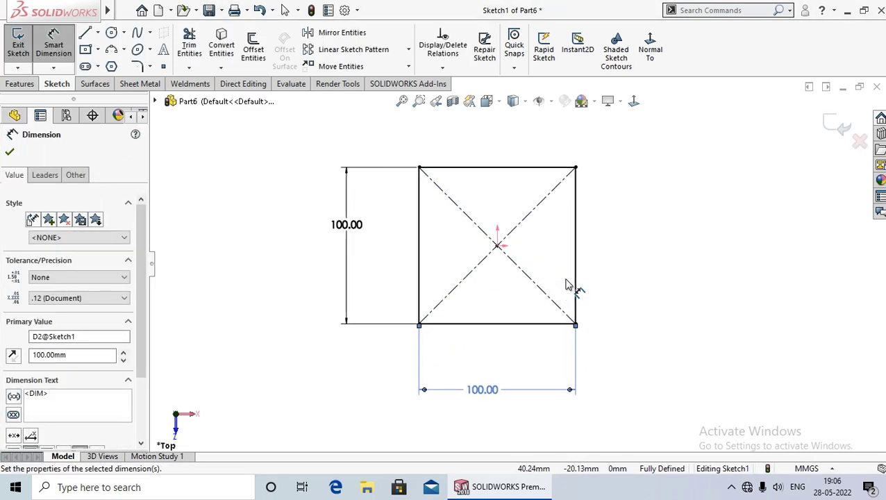
key(Escape)
key(Escape)
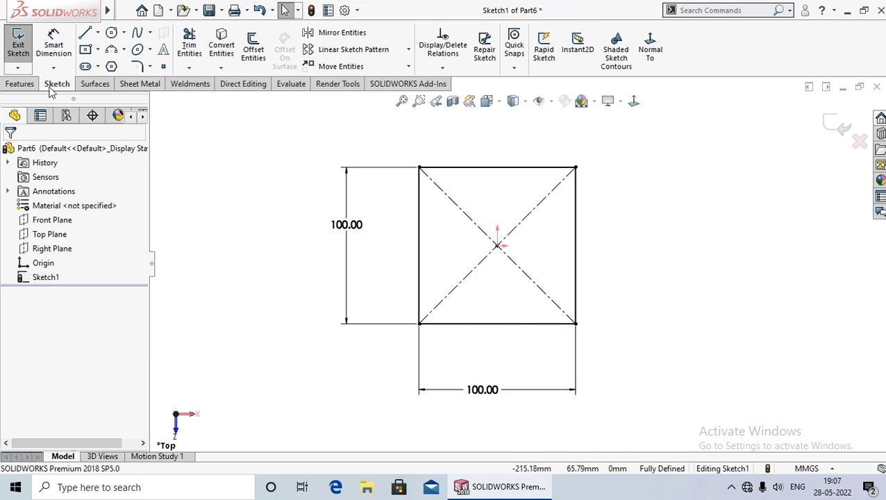
Step: Extrude the square sketch 10 mm into a plate and view its top face Normal To
click(20, 84)
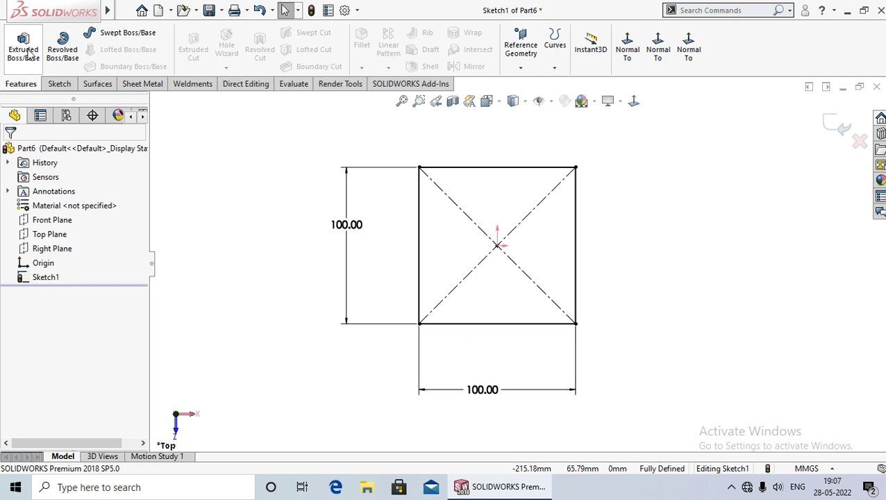
click(28, 50)
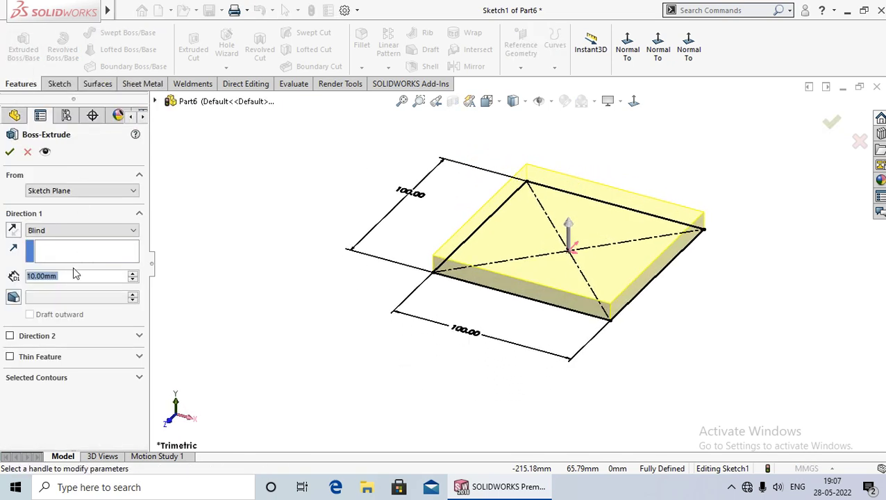
click(10, 153)
click(290, 257)
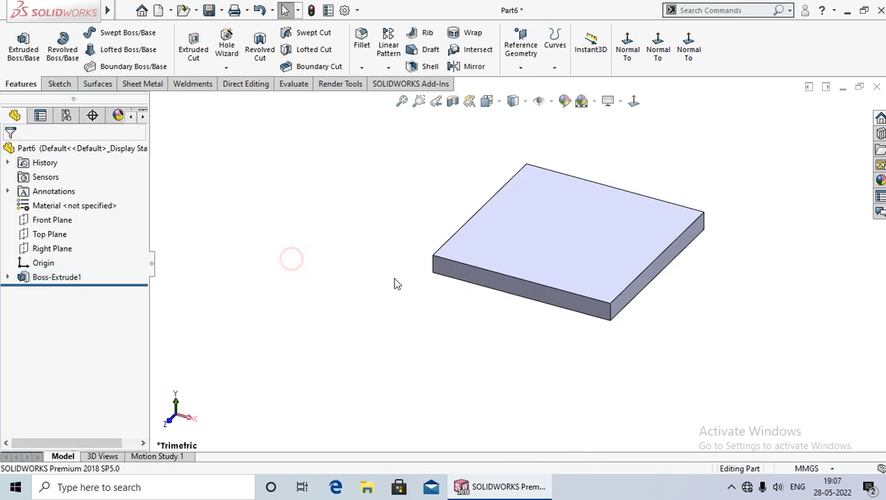
click(315, 248)
mouse_move(336, 202)
middle_down()
mouse_move(329, 350)
mouse_move(335, 344)
middle_up()
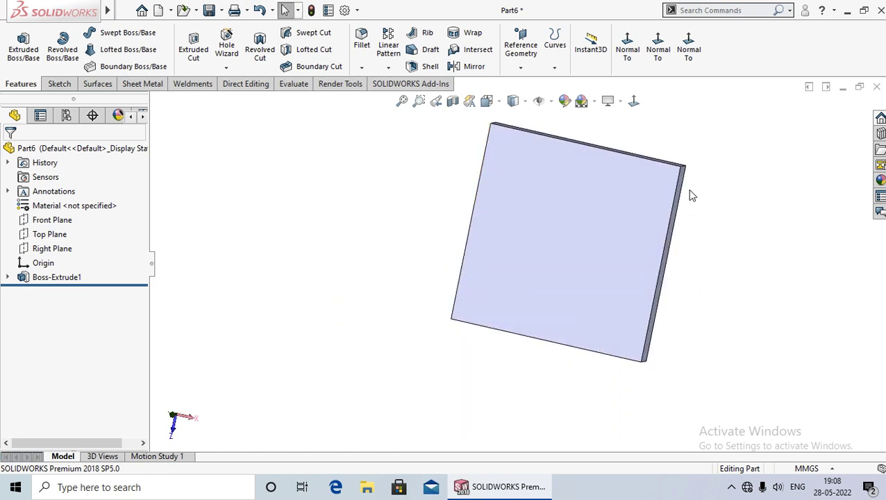
click(636, 102)
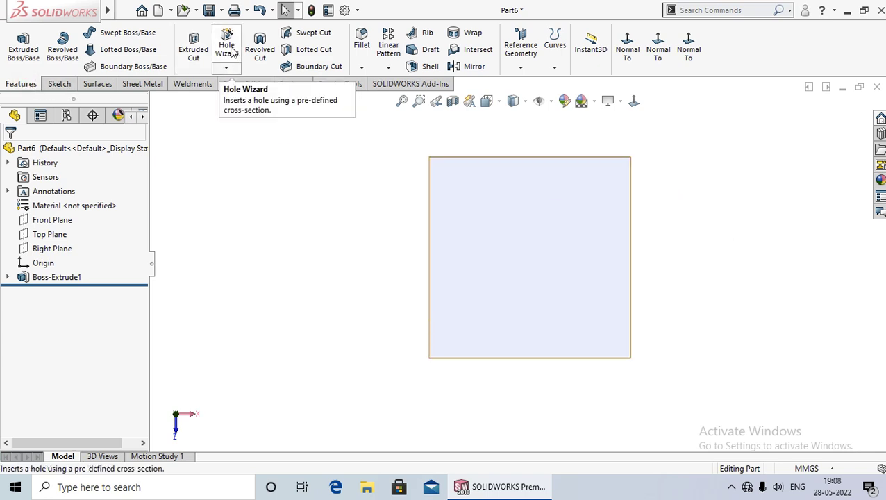
Step: Launch Hole Wizard and review its Counterbore, ANSI Metric, Hex Bolt, M10 specification
click(232, 50)
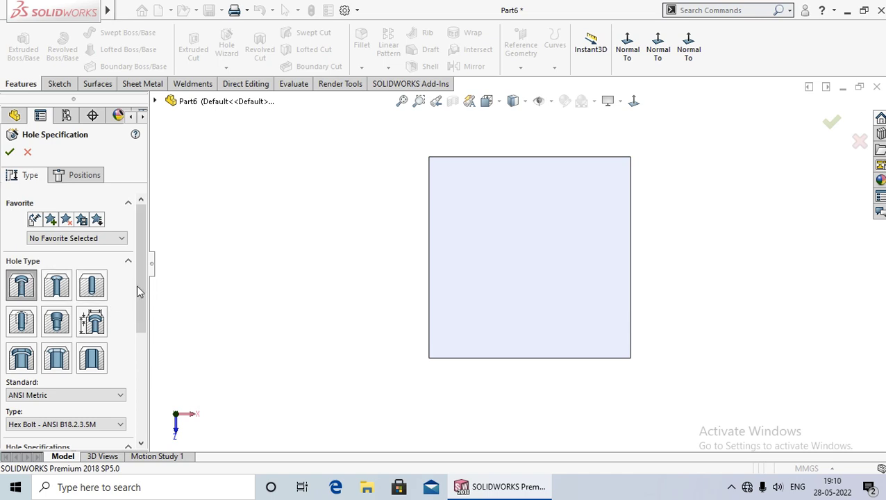
drag(140, 268, 146, 293)
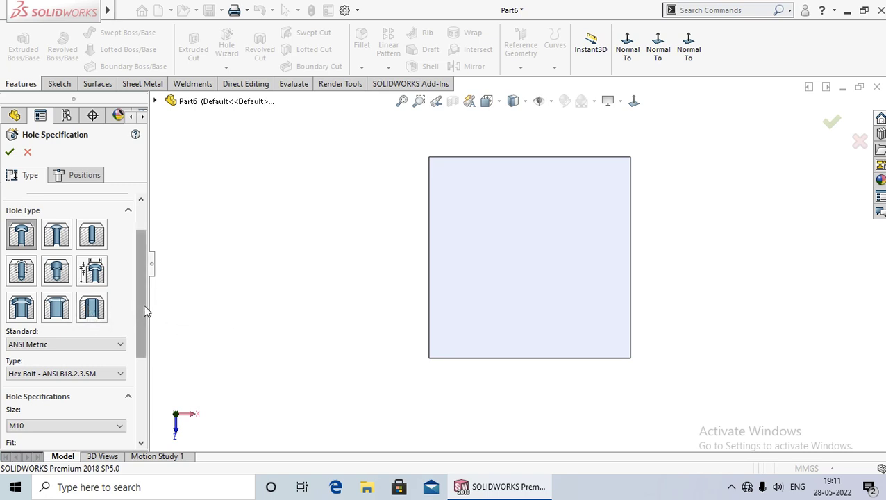
Step: Confirm ANSI Metric standard, Hex Bolt - ANSI B18.2.3.5M, size M10 and Normal fit
scroll(145, 308, down, 1)
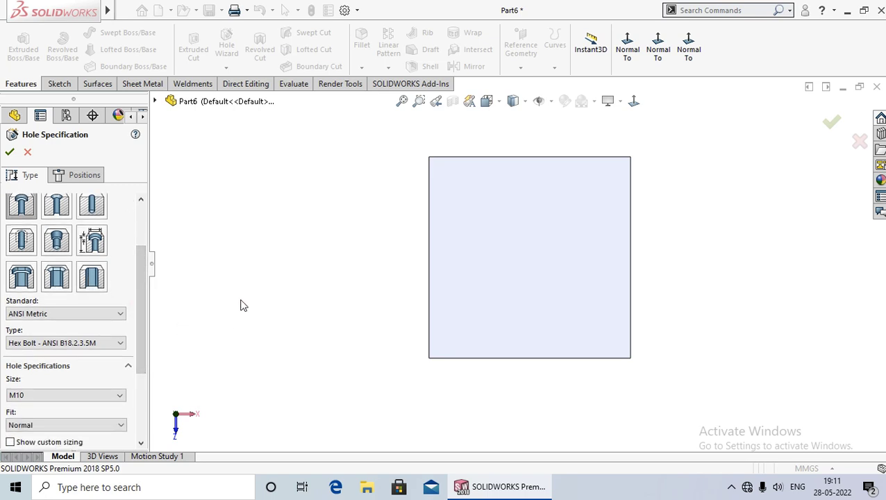
click(100, 314)
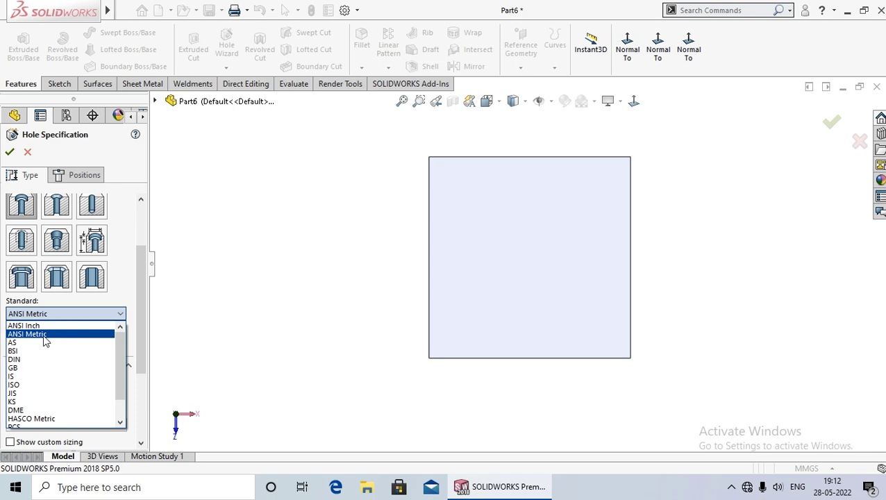
click(43, 335)
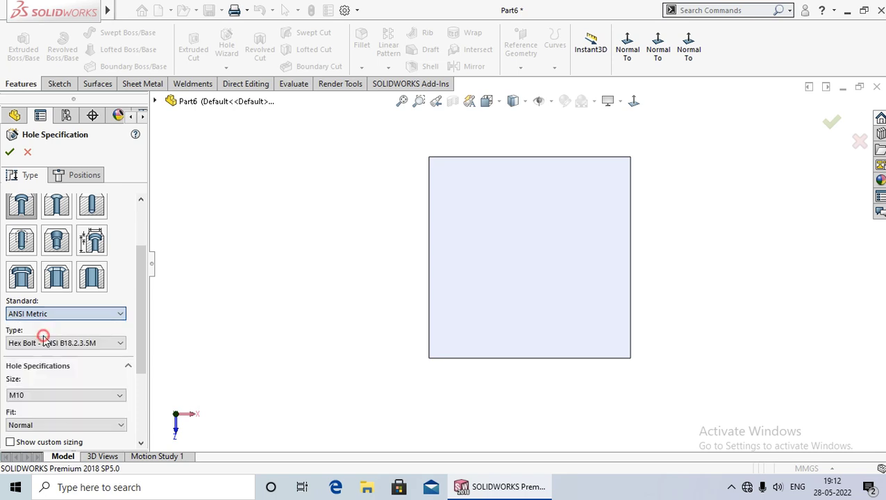
click(112, 343)
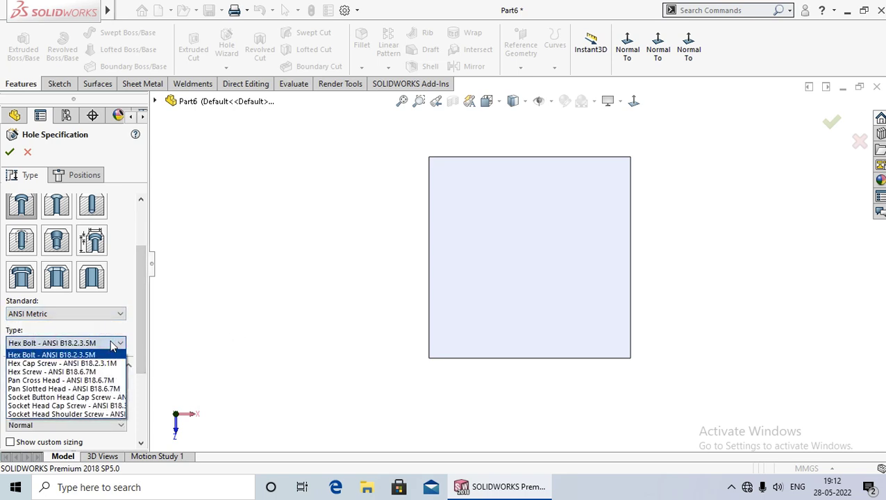
click(76, 355)
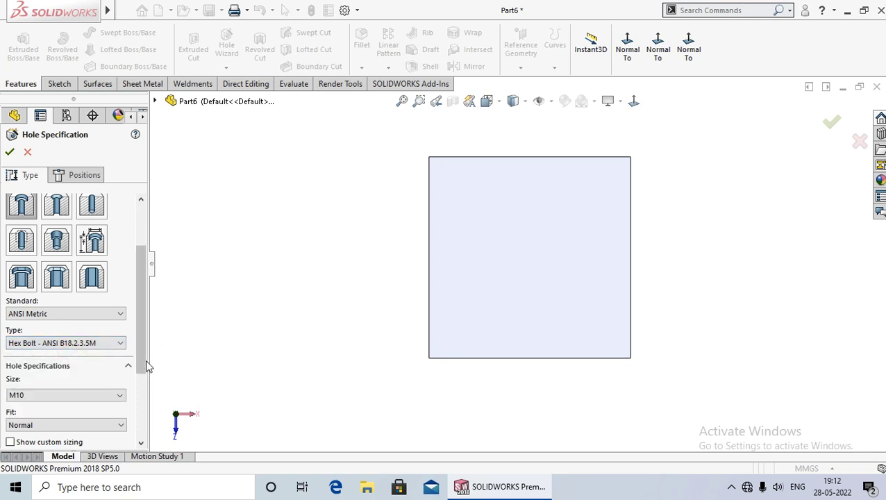
drag(141, 351, 146, 392)
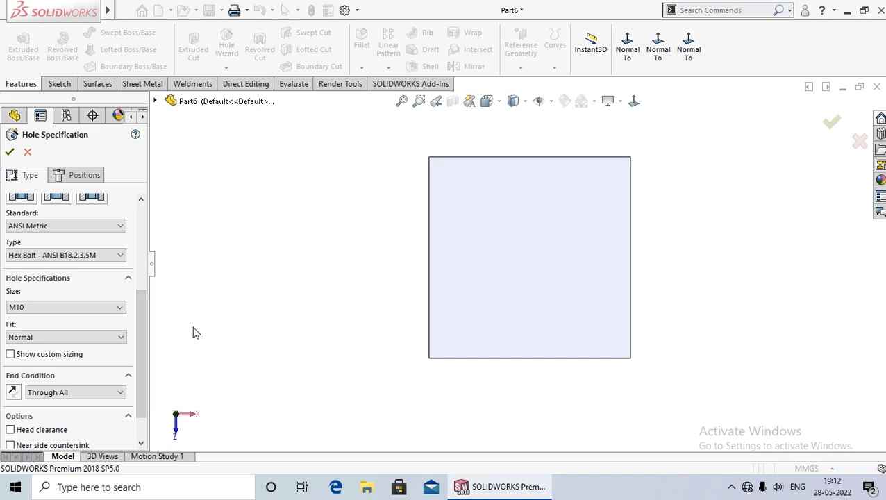
click(113, 307)
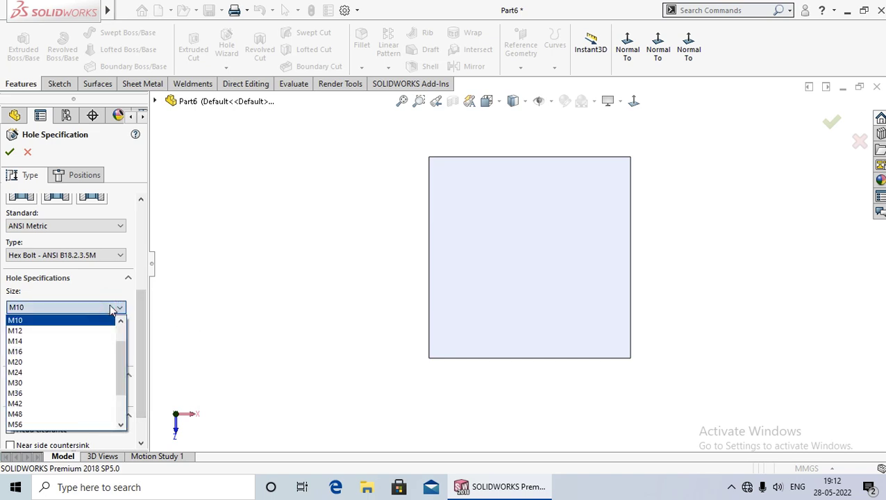
scroll(77, 345, up, 1)
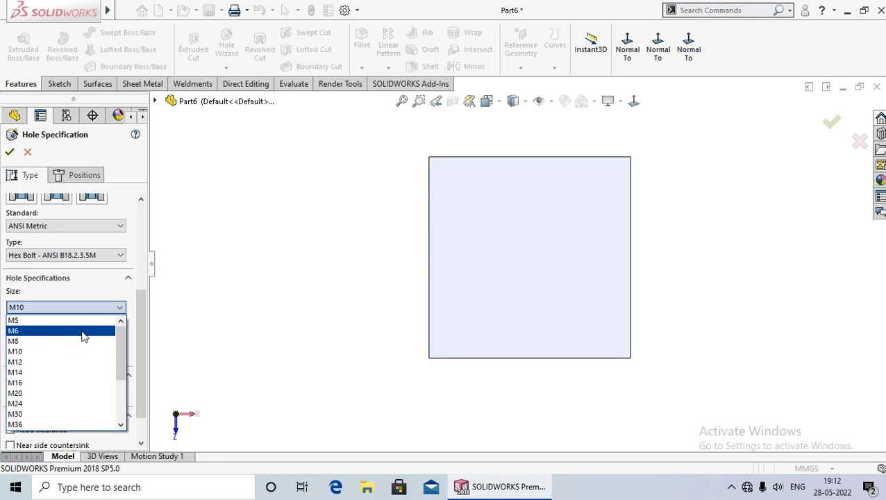
click(43, 352)
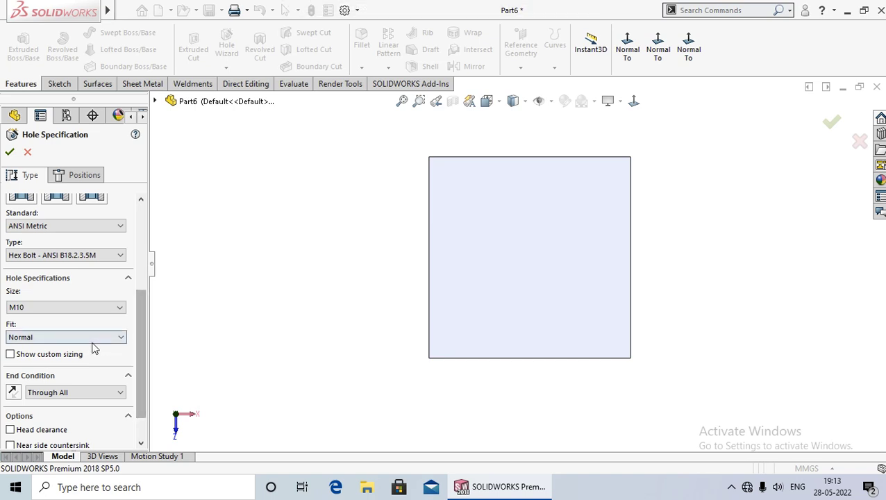
click(115, 338)
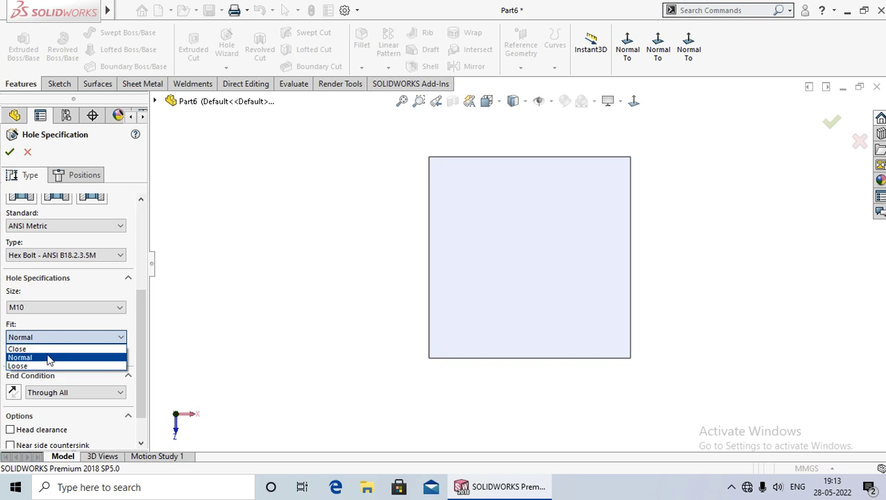
click(49, 359)
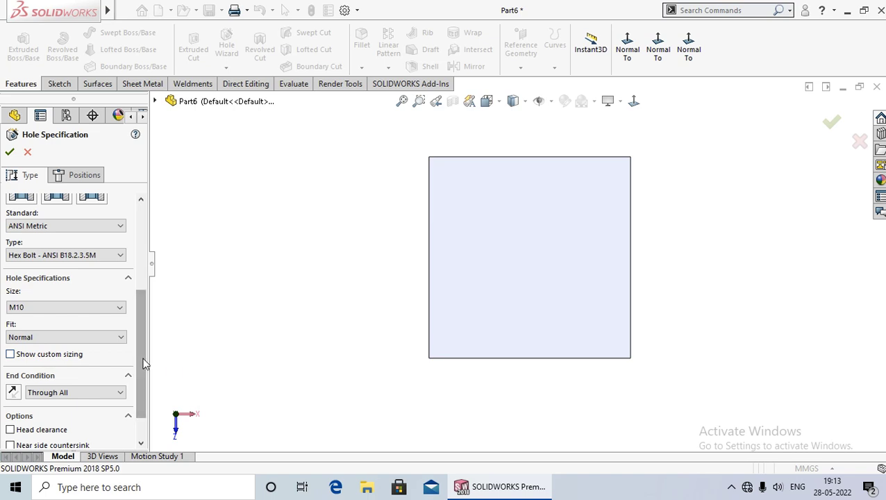
scroll(143, 361, down, 2)
Step: Set the hole End Condition to Through All and the hole type to Counterbore
click(116, 353)
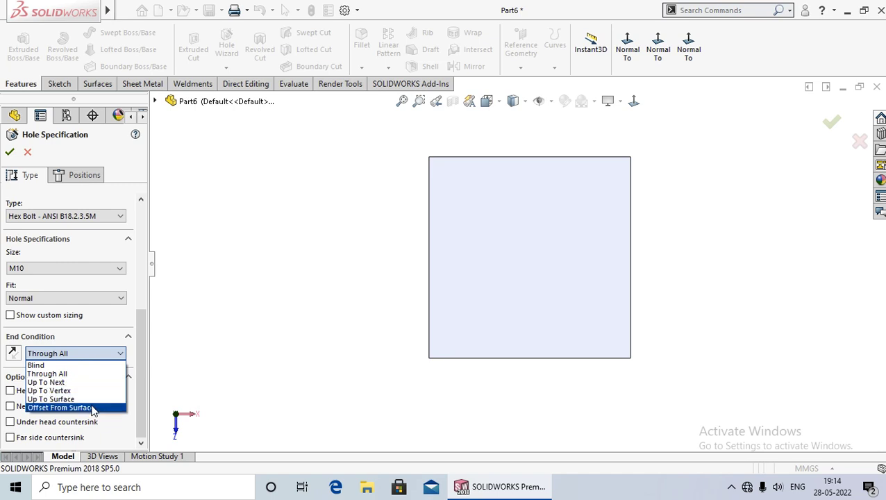
click(82, 374)
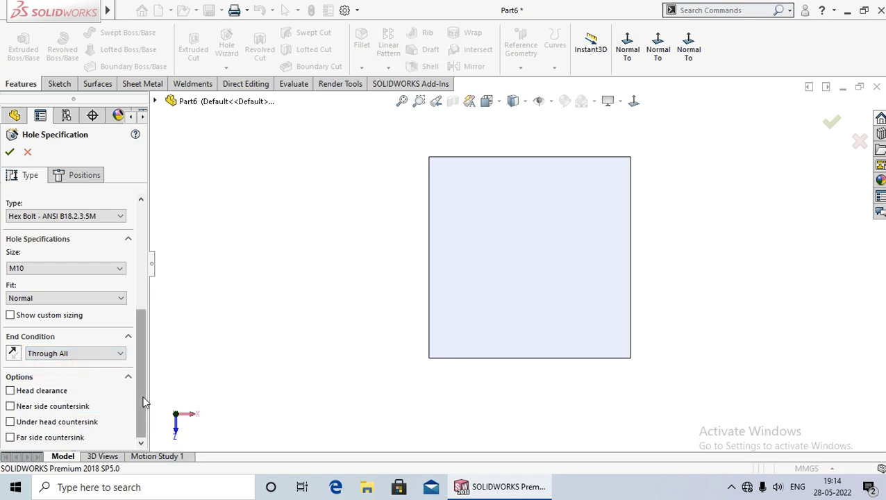
drag(141, 395, 148, 266)
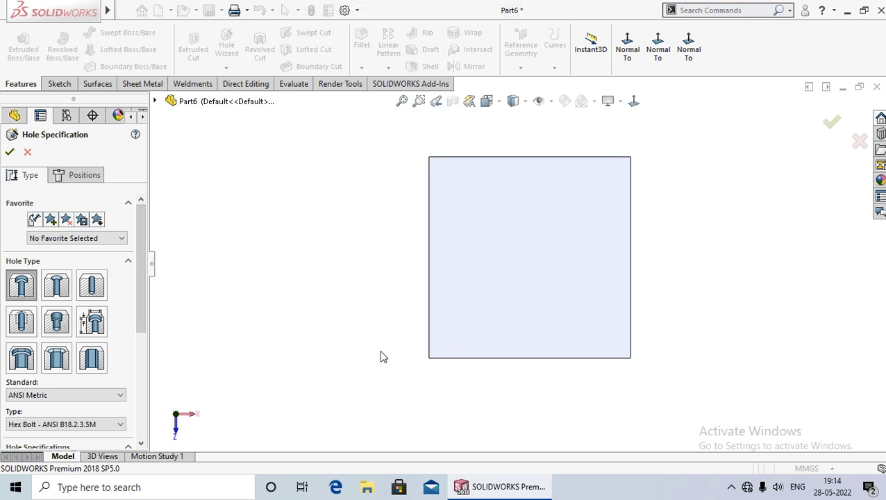
click(25, 285)
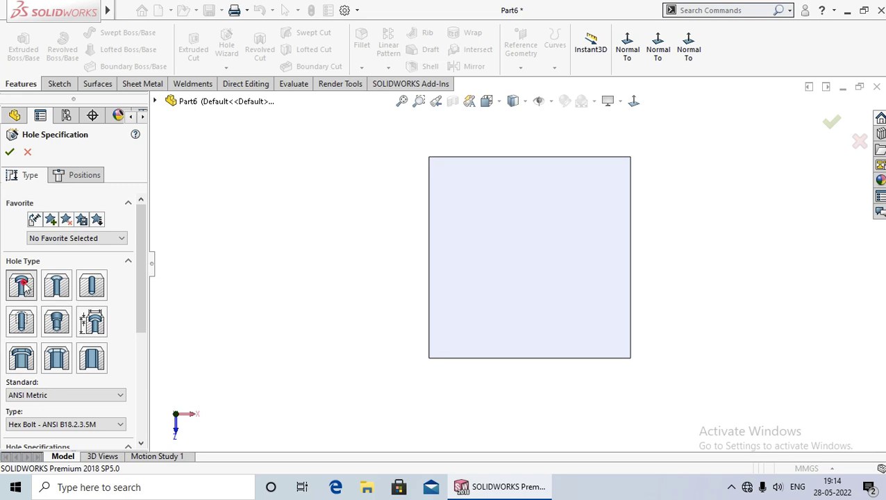
Step: On the Positions tab, place four hole points near the plate face's four corners
click(84, 175)
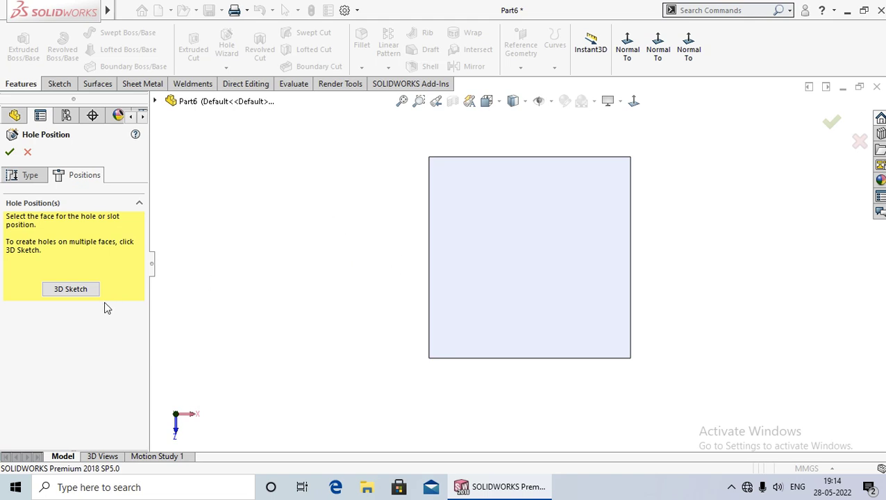
click(71, 289)
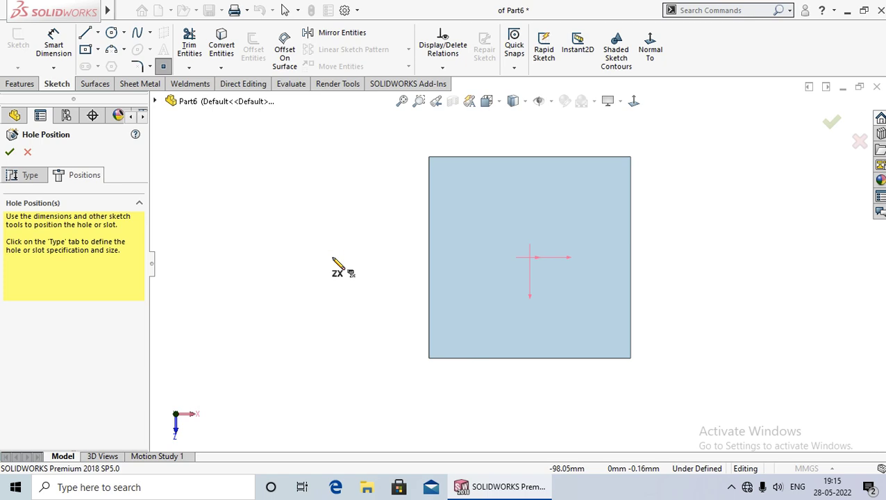
click(459, 187)
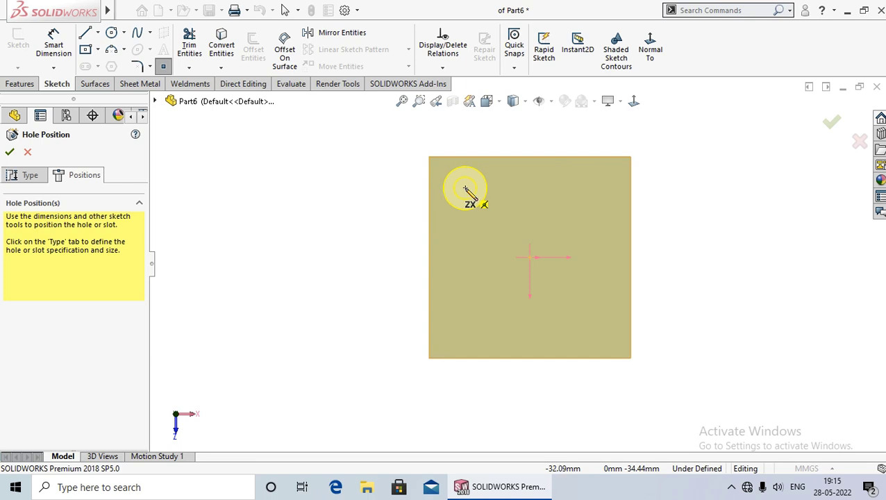
click(462, 189)
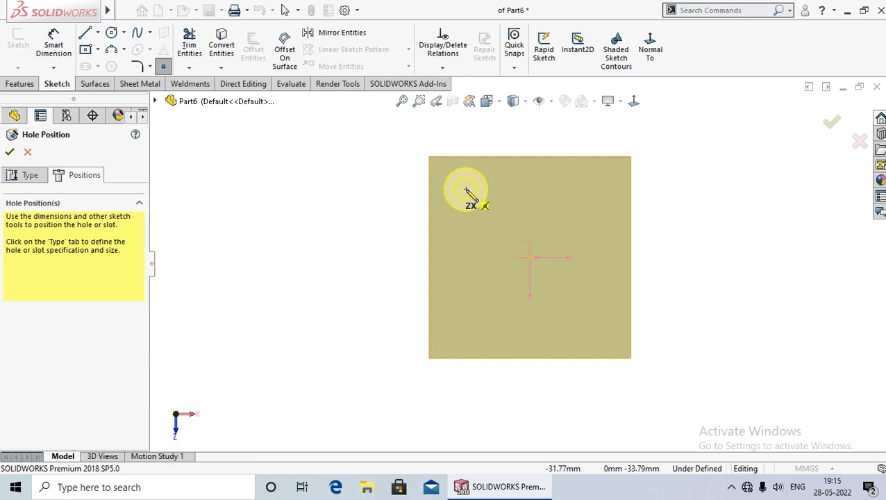
click(593, 197)
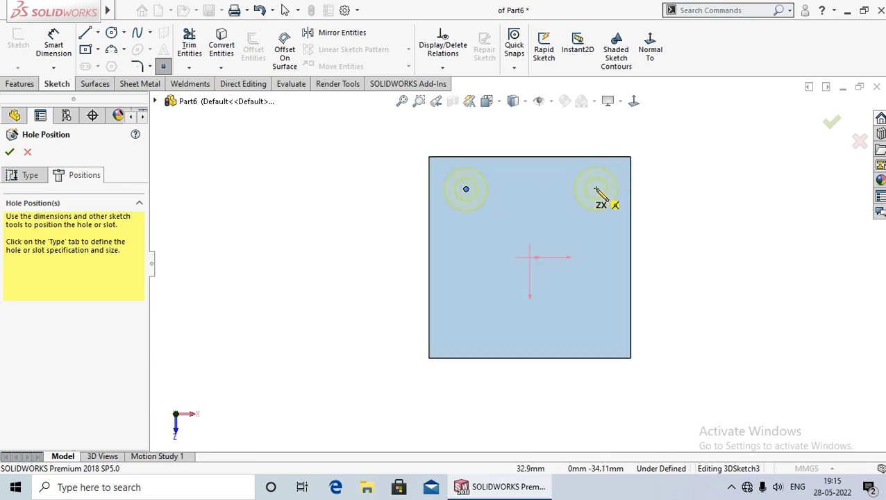
click(596, 320)
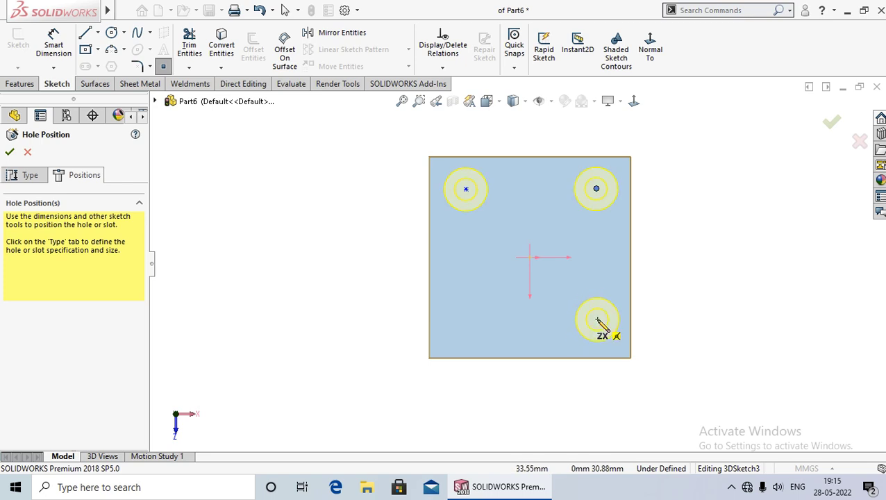
click(466, 323)
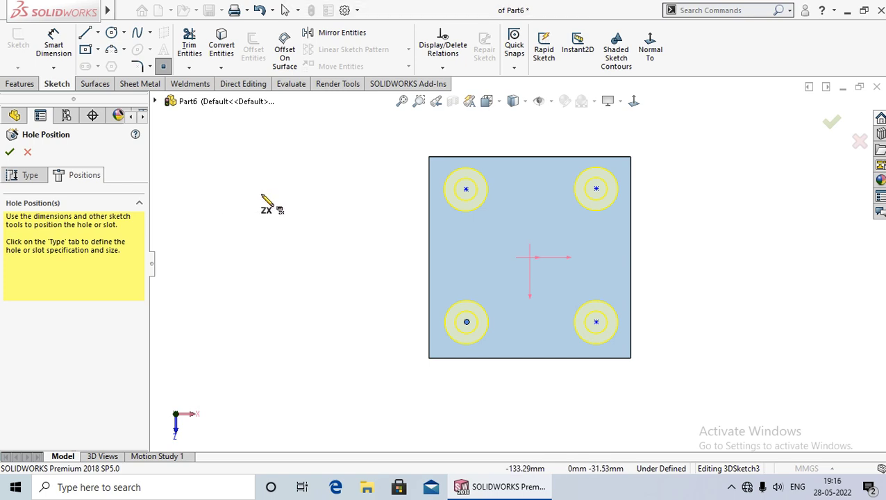
click(54, 43)
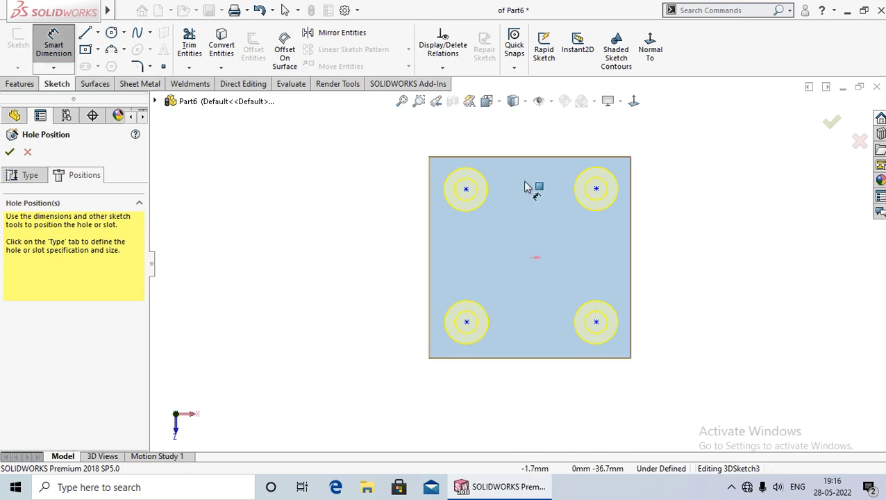
Step: Dimension the top-left hole centre 15 mm from the top and left edges
scroll(525, 186, down, 3)
click(445, 157)
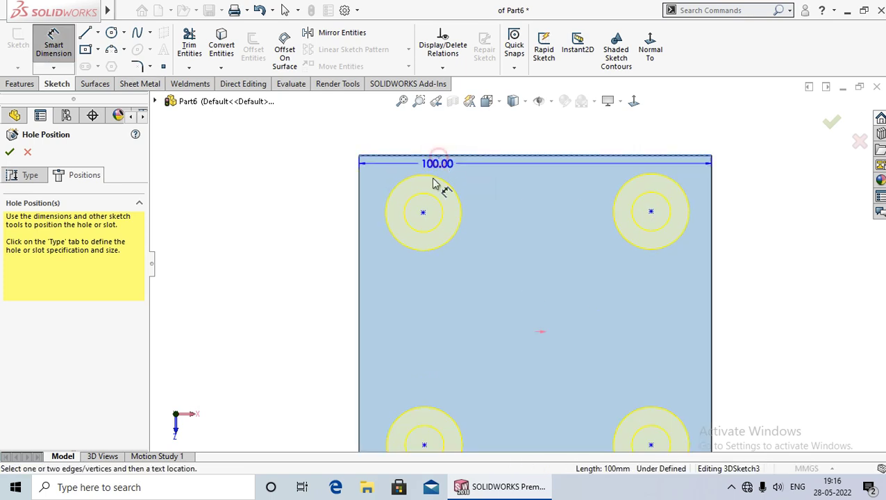
click(423, 212)
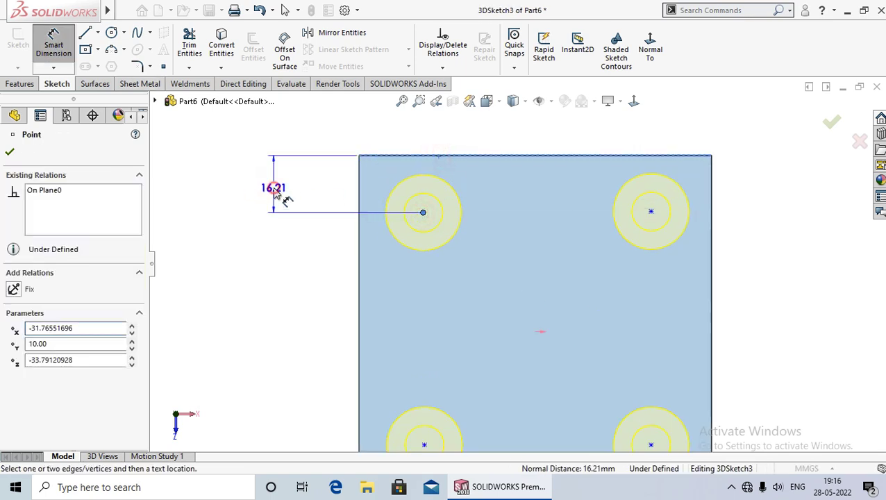
click(275, 192)
text(15)
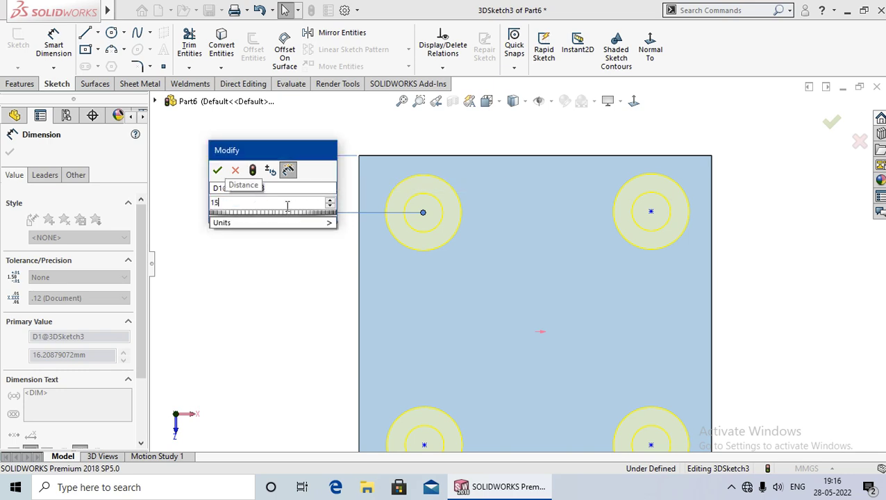
key(Return)
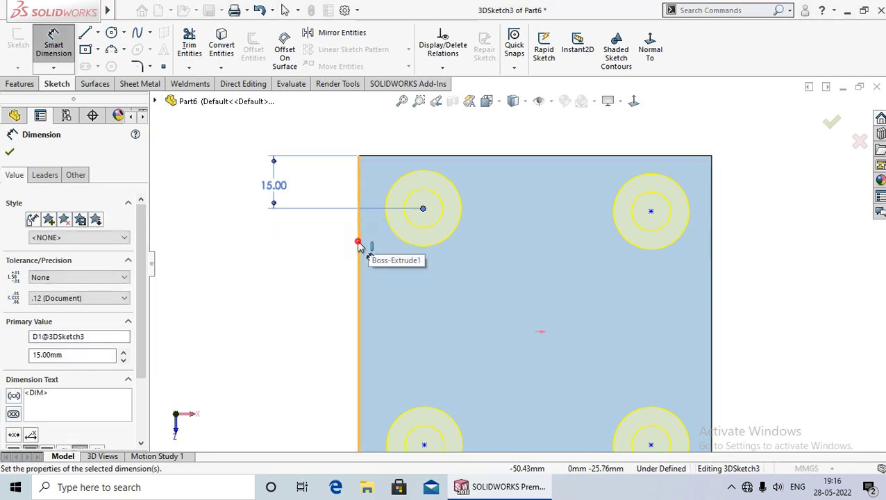
click(359, 247)
click(423, 208)
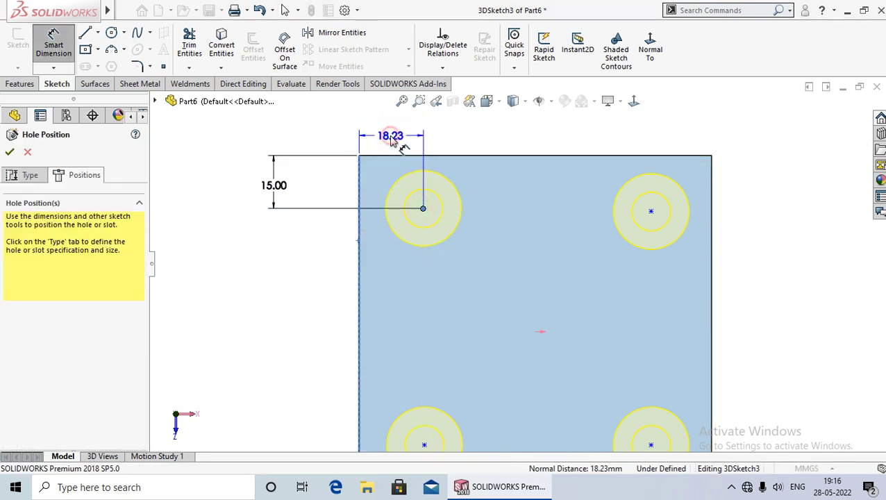
click(393, 140)
text(15)
key(Return)
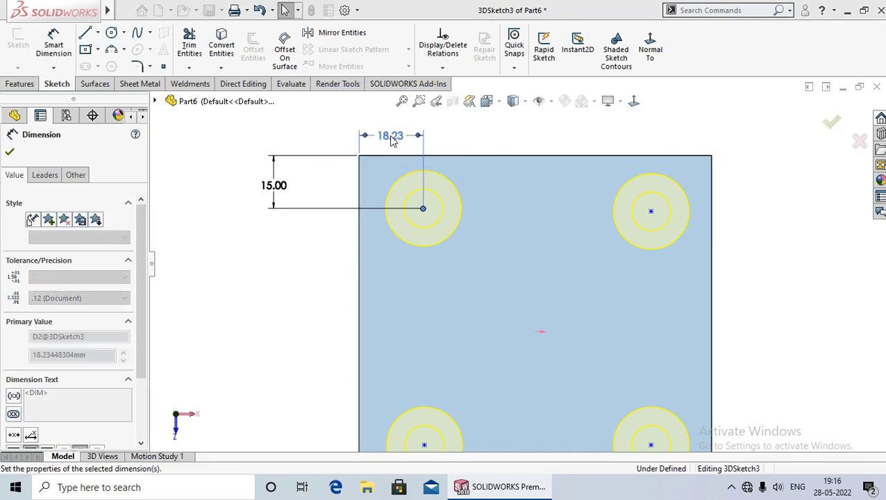
Step: Dimension the top-right hole centre 15 mm from the right and top edges
click(651, 211)
click(712, 243)
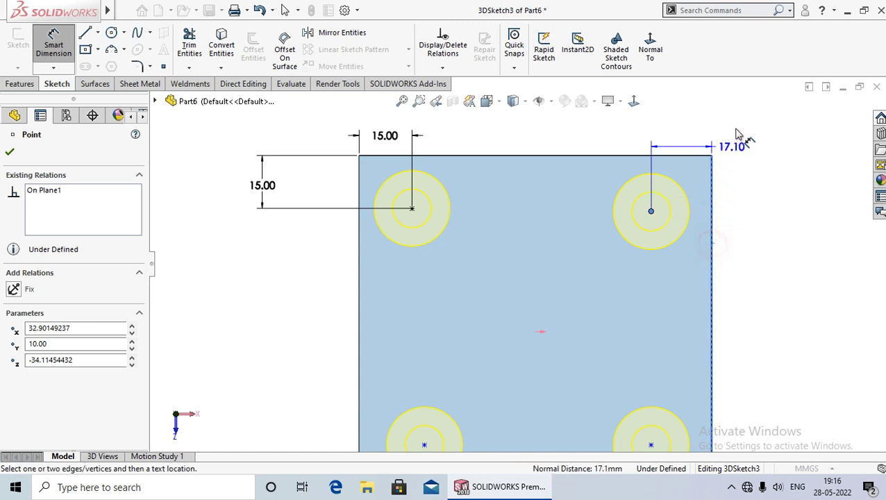
click(748, 151)
text(15)
key(Return)
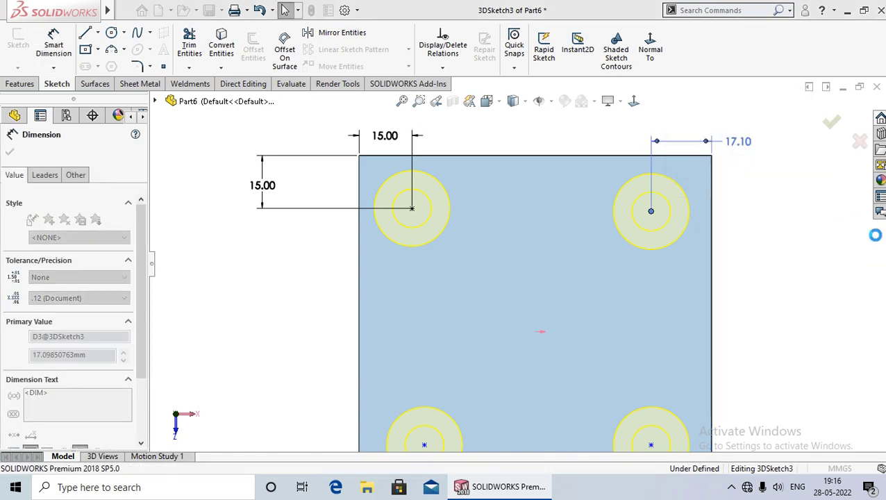
click(678, 157)
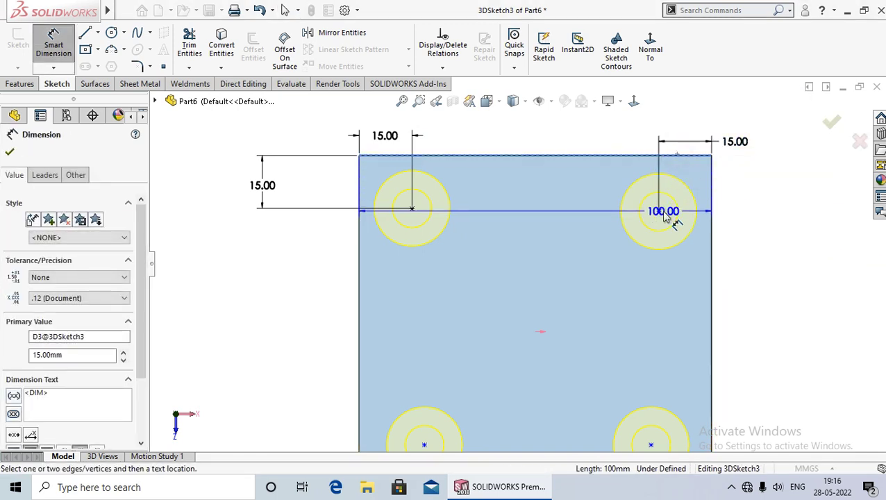
click(658, 211)
click(749, 209)
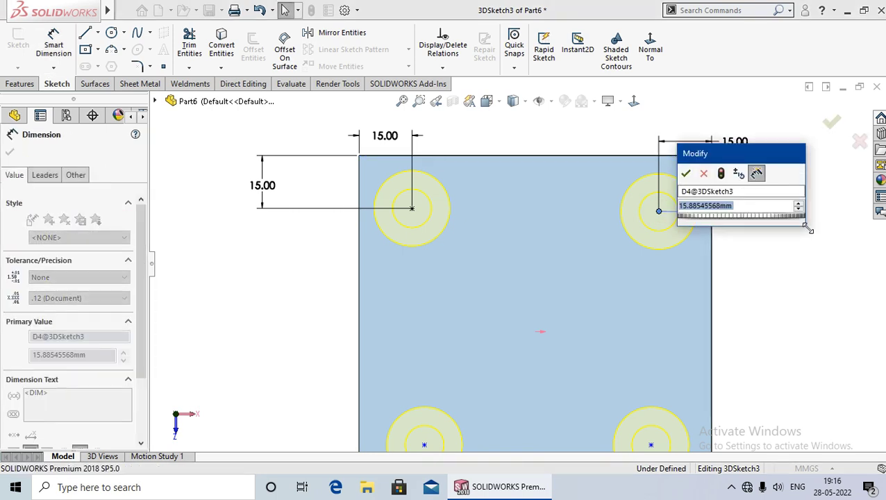
text(15)
key(Return)
scroll(474, 404, up, 5)
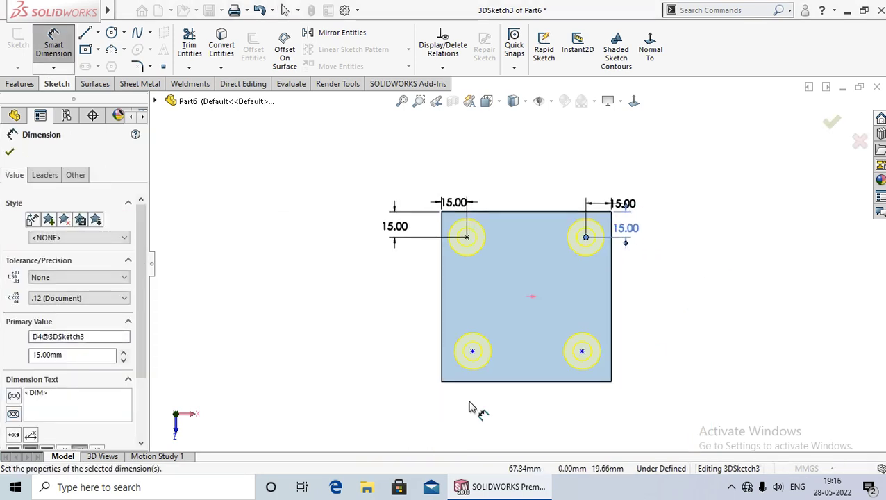
scroll(659, 277, down, 5)
Step: Dimension the lower-right hole centre 15 mm from the bottom and right edges
click(726, 351)
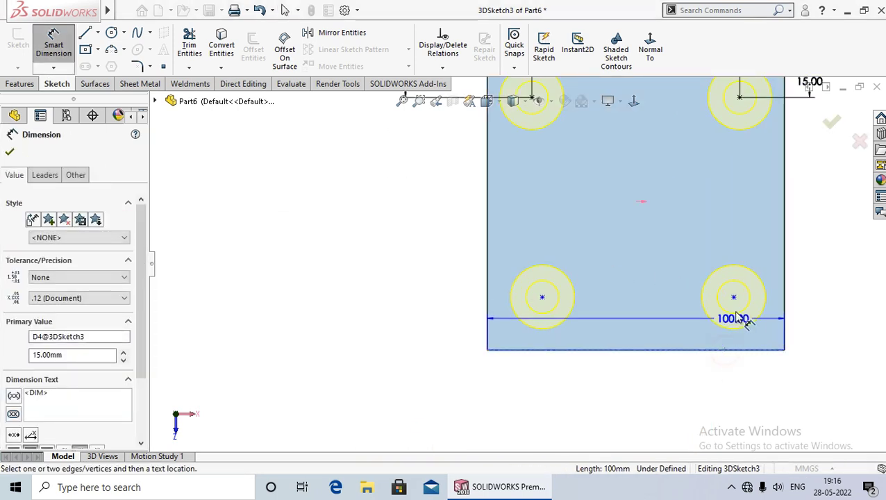
click(734, 297)
click(823, 340)
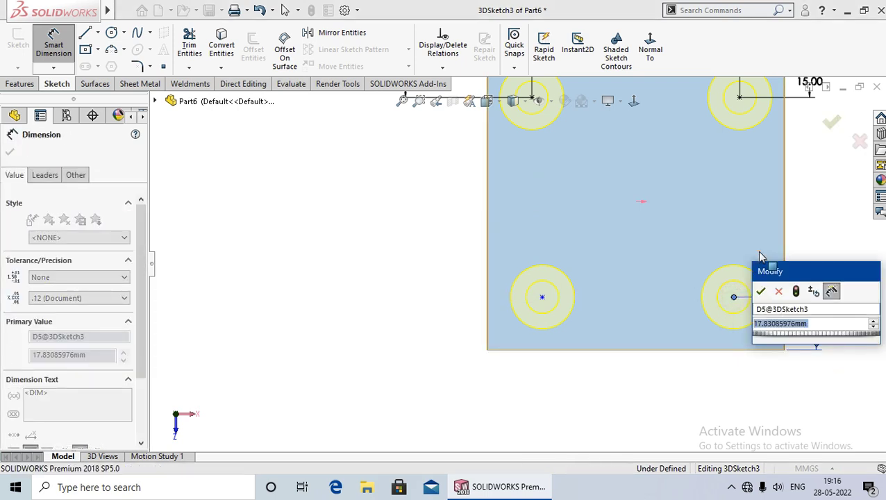
text(15)
key(Return)
scroll(811, 321, up, 3)
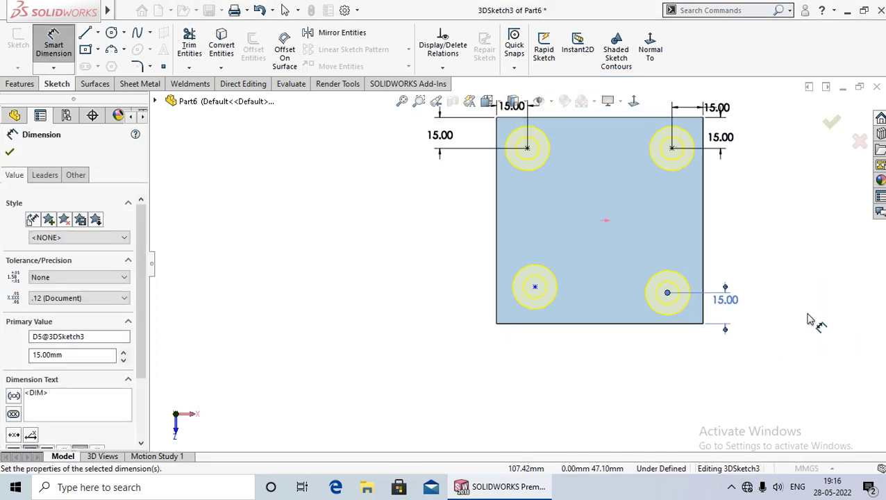
scroll(544, 310, down, 3)
click(580, 282)
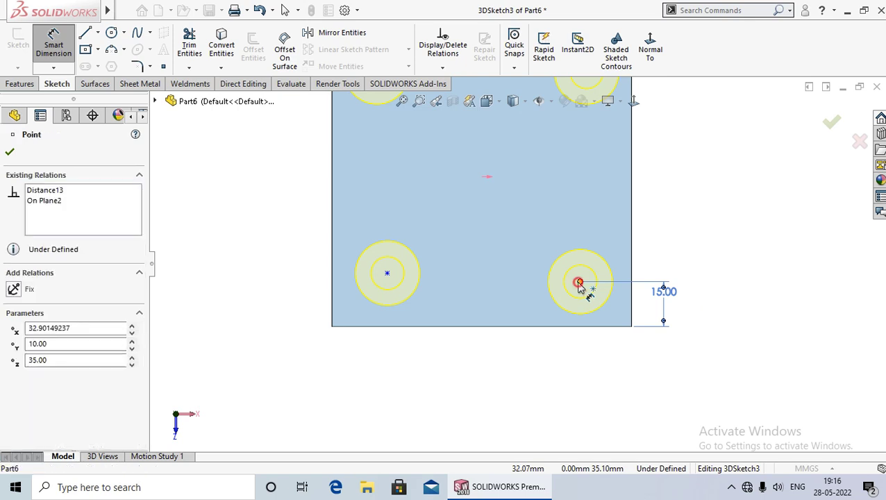
click(634, 305)
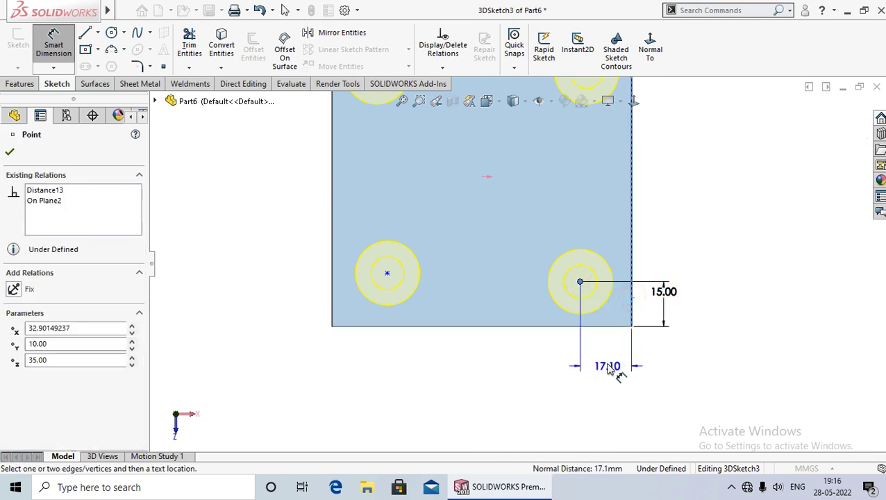
click(621, 360)
text(15)
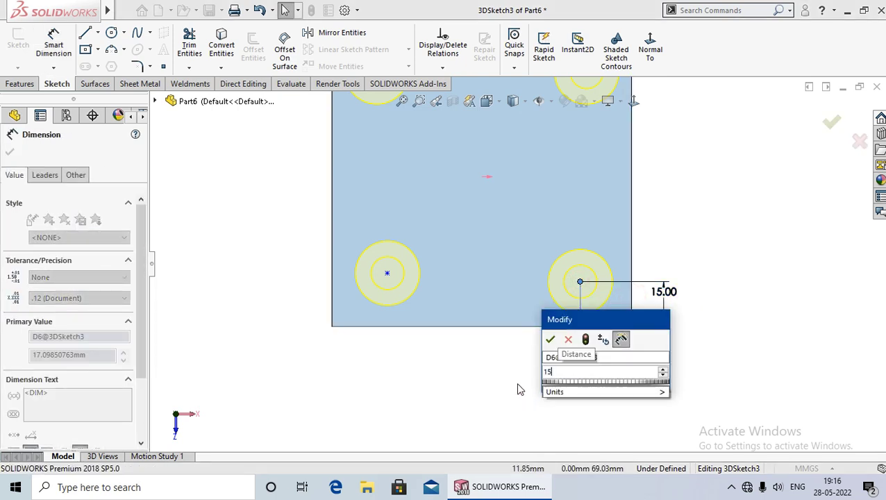
key(Return)
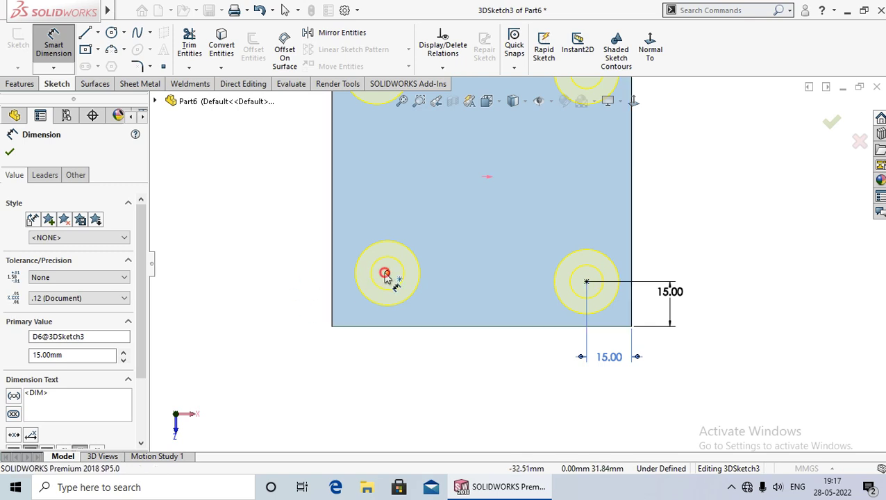
Step: Dimension the lower-left hole centre 15 mm from the bottom and left edges
click(387, 273)
click(385, 329)
click(276, 306)
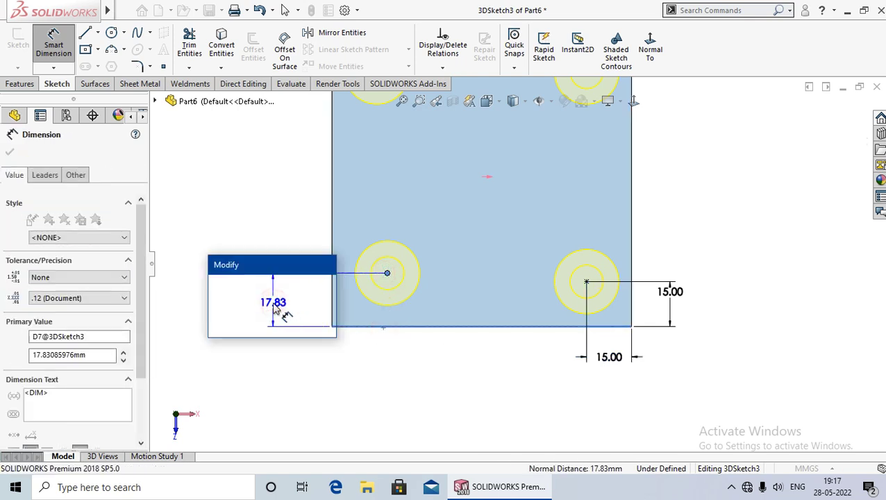
text(15)
key(Return)
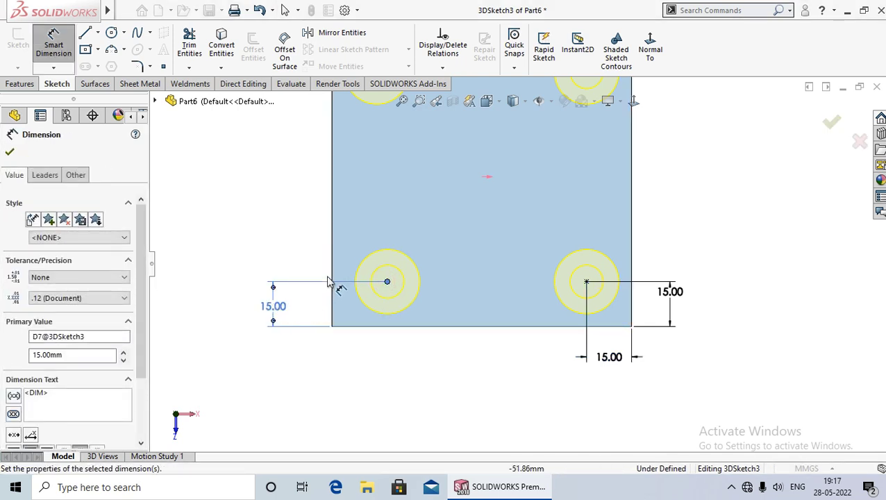
click(333, 276)
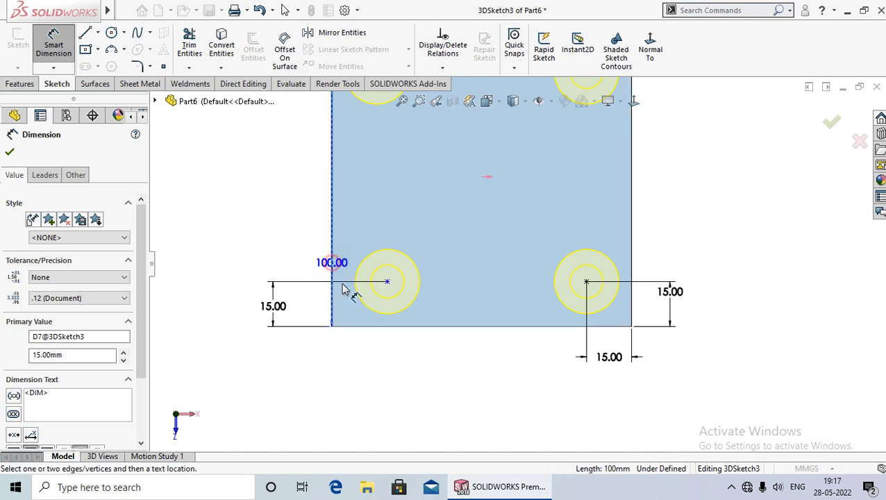
click(387, 282)
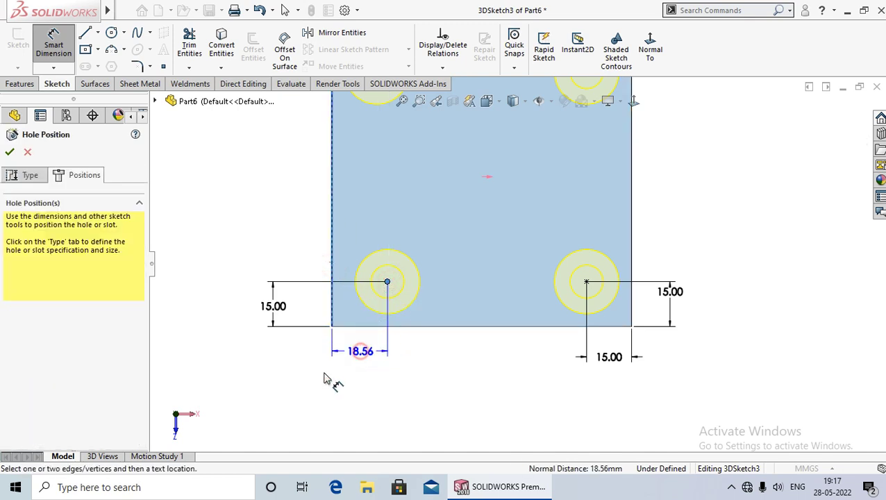
click(271, 394)
text(15)
key(Return)
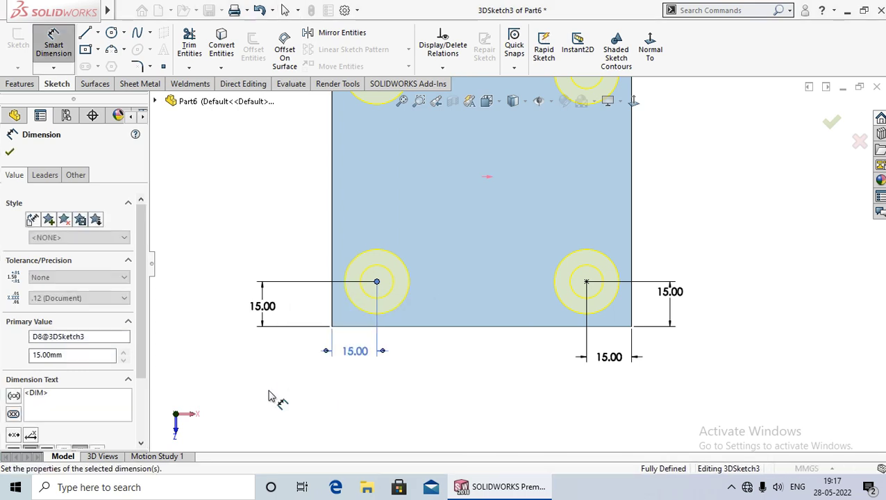
scroll(452, 302, up, 3)
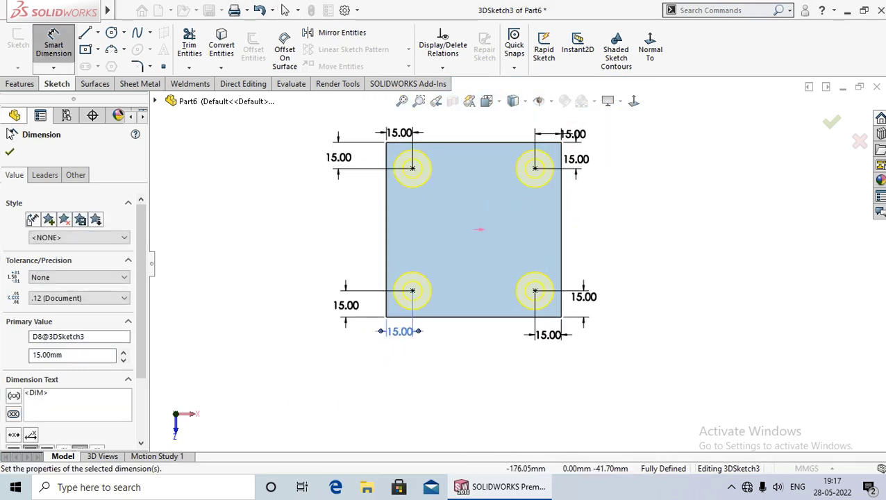
click(10, 154)
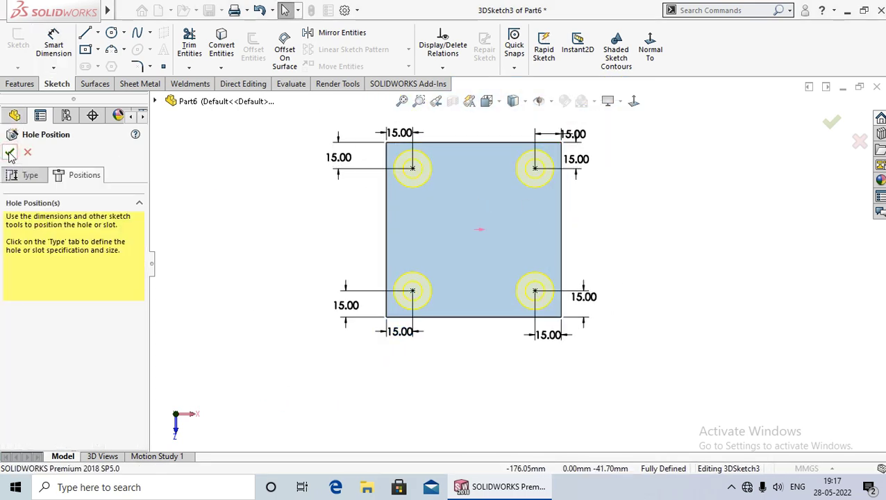
Step: Confirm the four CBORE for M10 Hex Head Bolt holes and orbit to inspect the counterbores
click(10, 154)
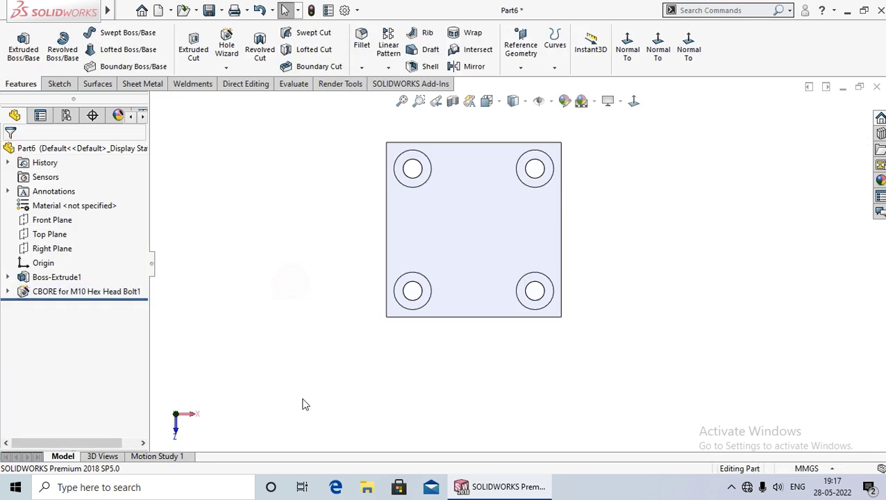
mouse_move(303, 405)
middle_down()
mouse_move(311, 328)
mouse_move(362, 296)
middle_up()
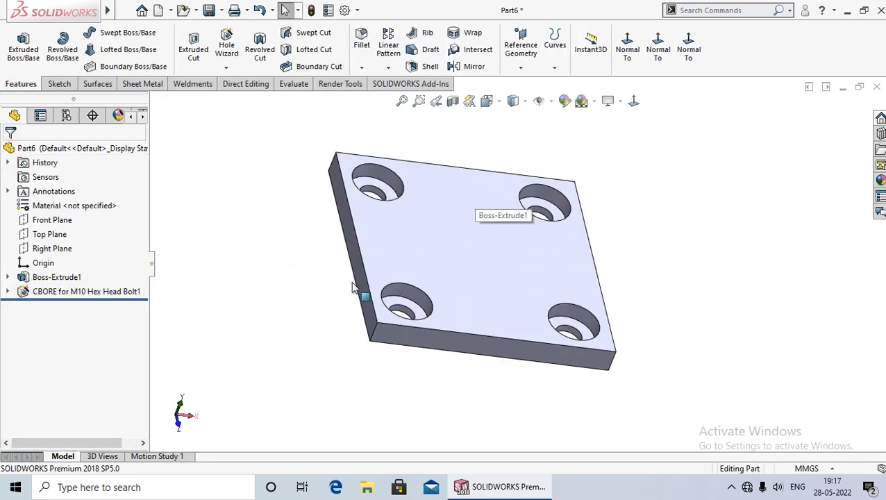
middle_drag(283, 302, 300, 356)
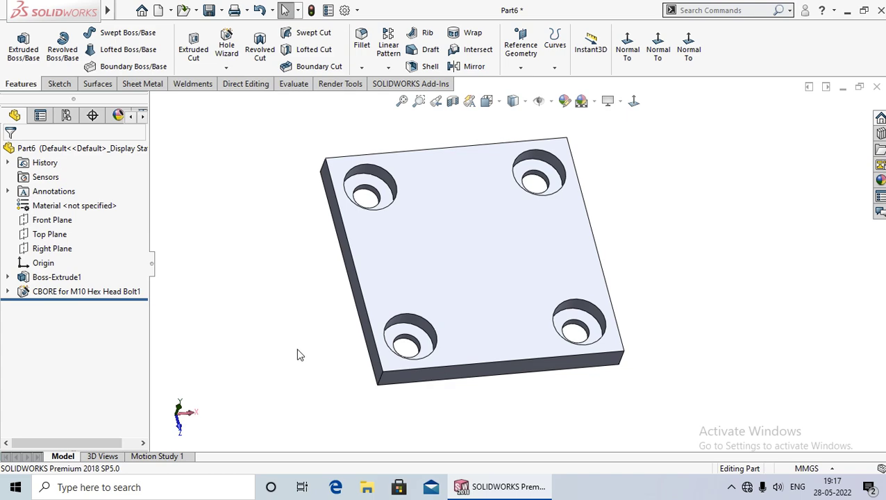
mouse_move(303, 367)
middle_down()
mouse_move(322, 397)
mouse_move(663, 222)
mouse_move(667, 340)
mouse_move(647, 311)
mouse_move(650, 319)
middle_up()
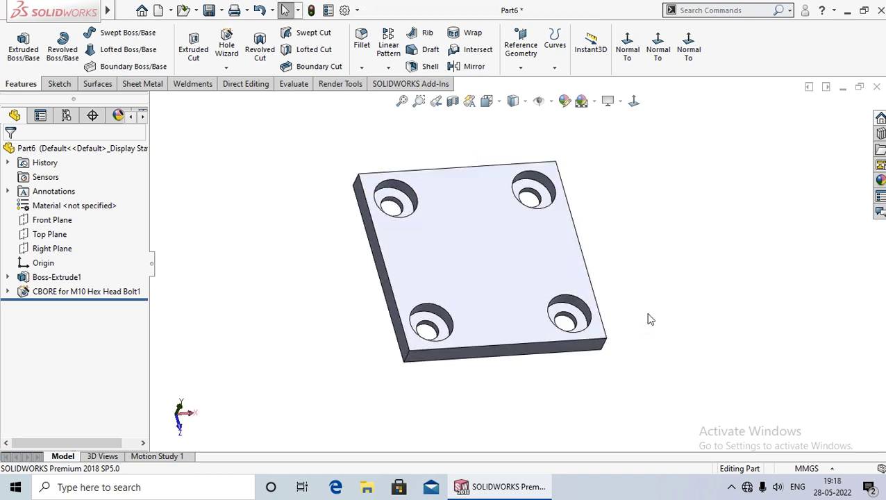